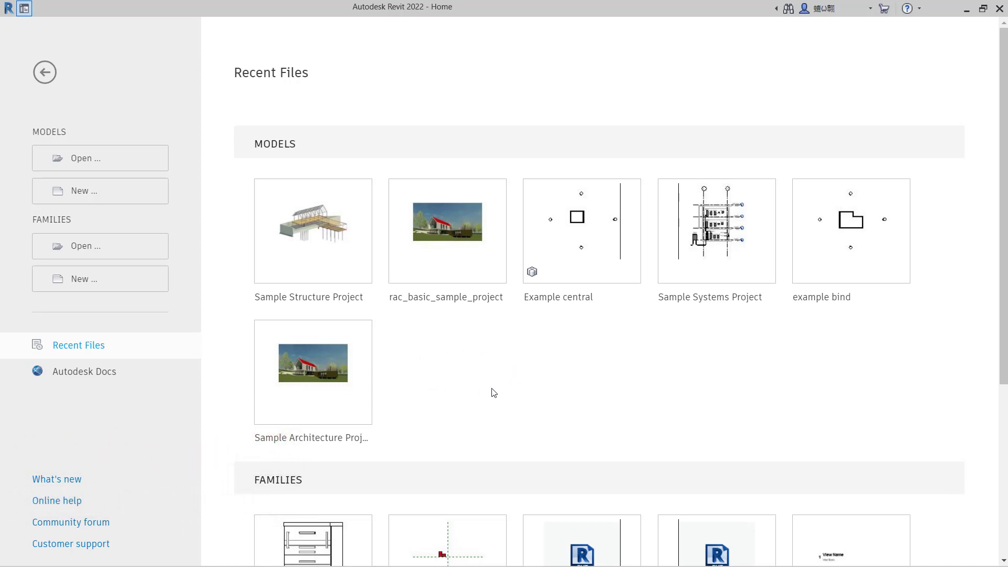
Open Kitchen base unit.rfa from Downloads and zoom out to see the whole cabinet in 3D.
left_click(127, 255)
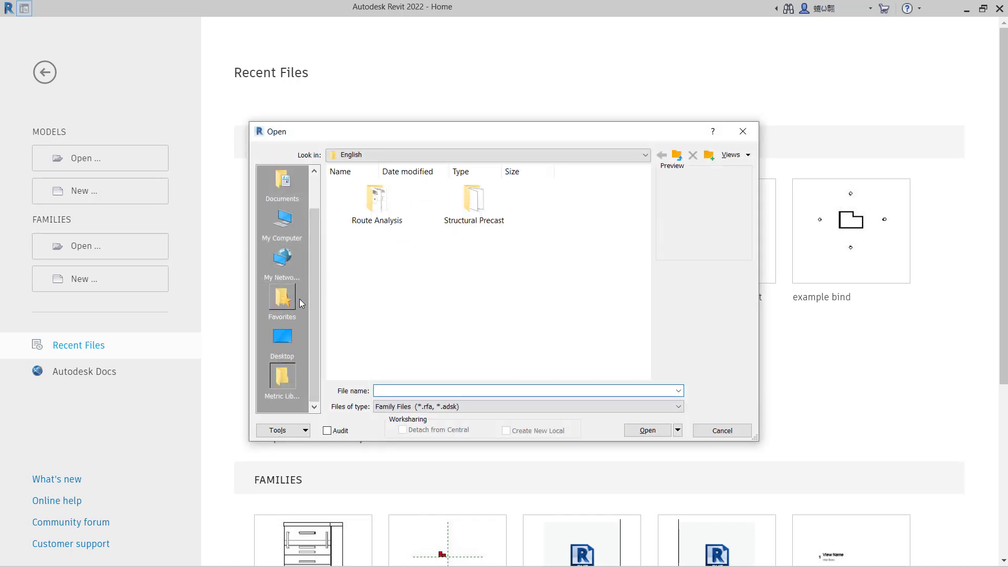
left_click(283, 221)
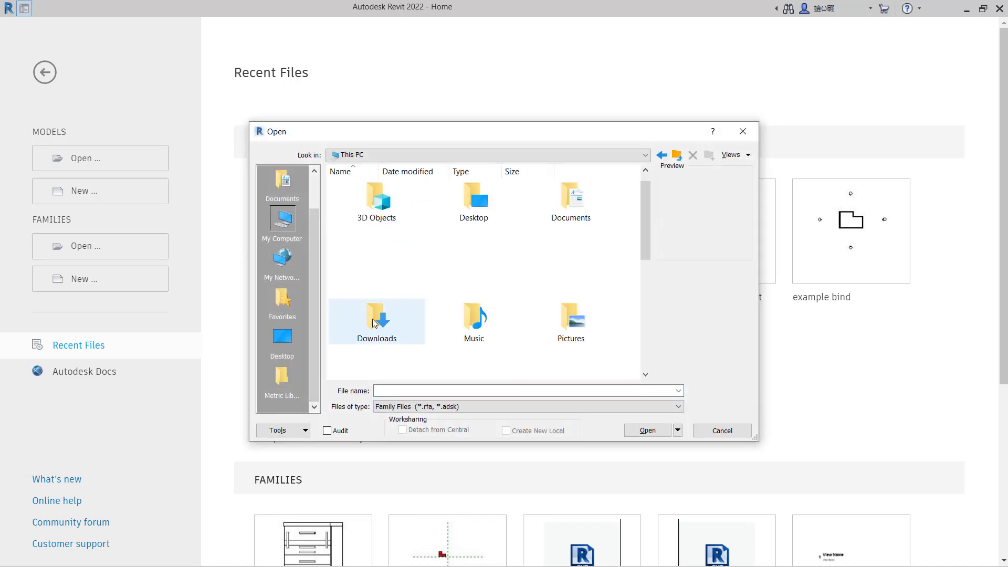
double_click(374, 322)
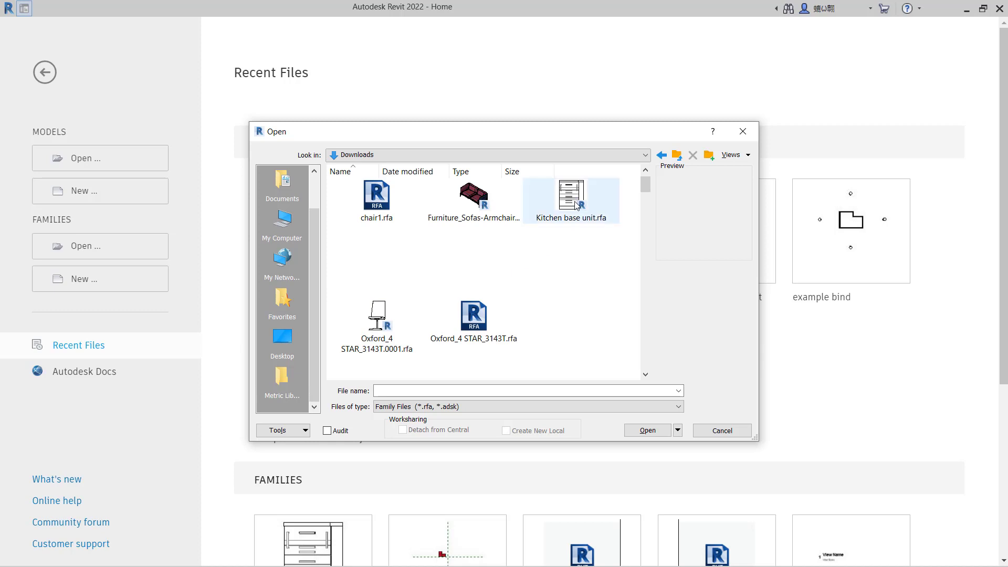
left_click(575, 204)
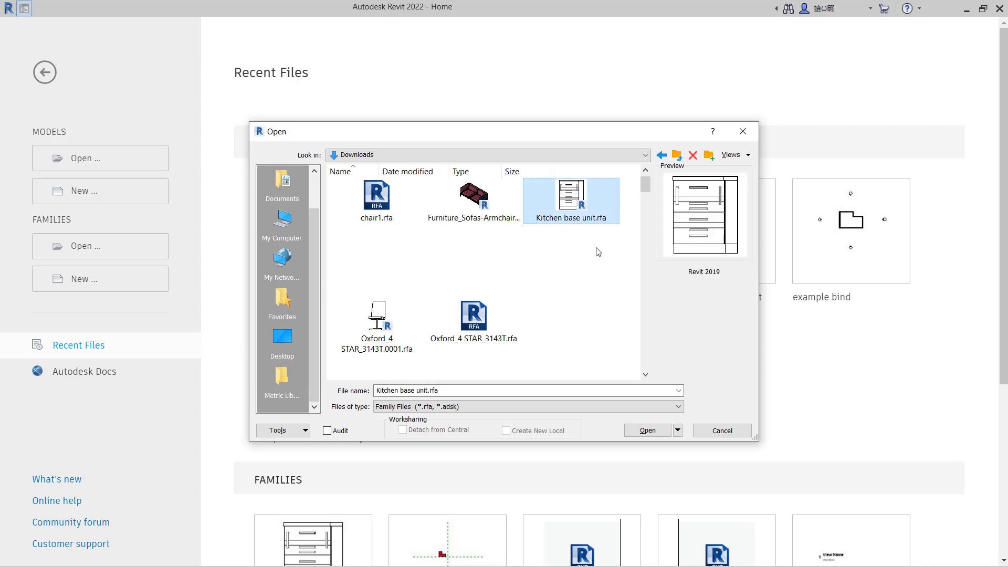
left_click(647, 429)
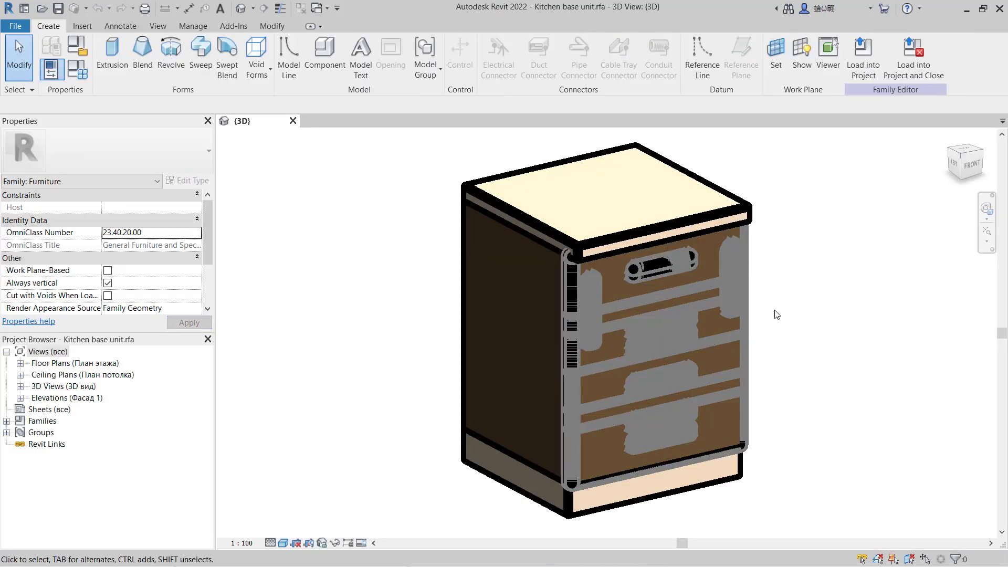
scroll(761, 304, "down", 2)
middle_click_drag(756, 301, 681, 313)
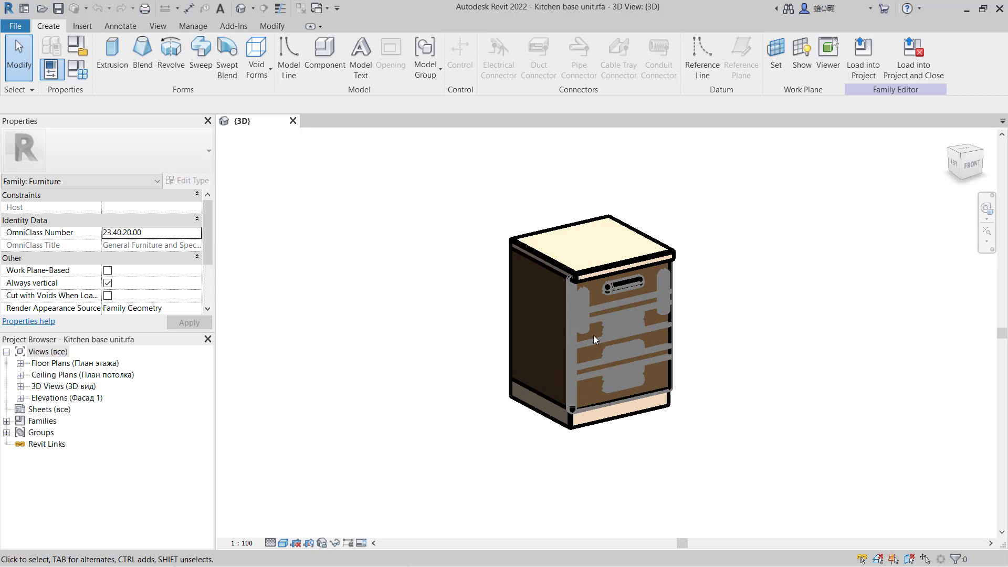
scroll(735, 305, "down", 1)
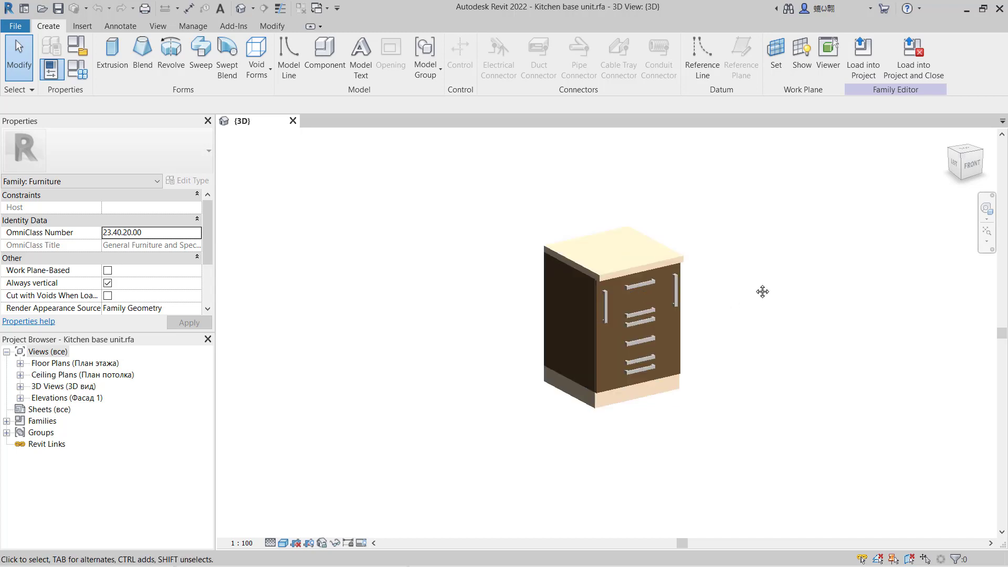
In Family Types, create a new type named 550X800.
left_click(78, 72)
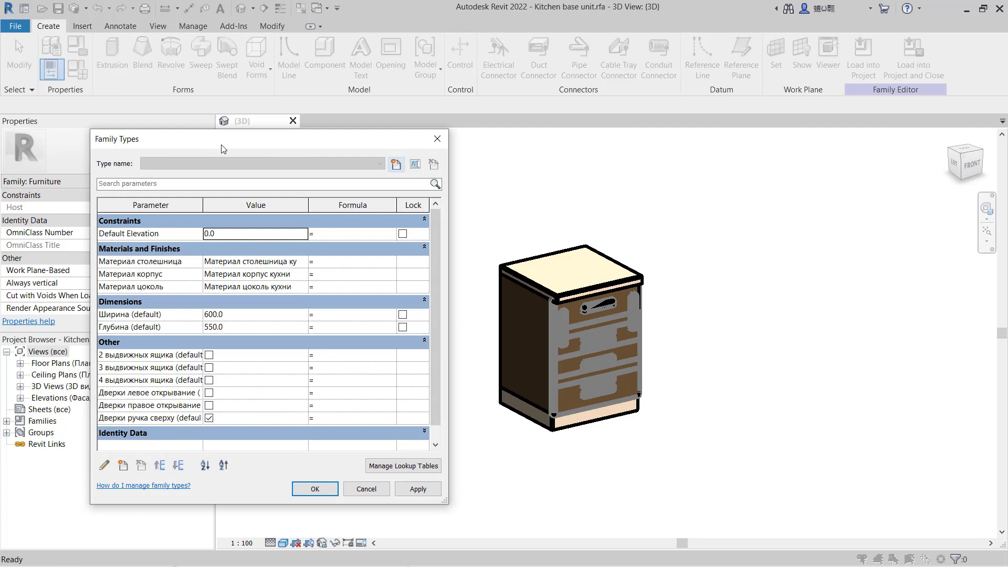
left_click_drag(329, 142, 301, 111)
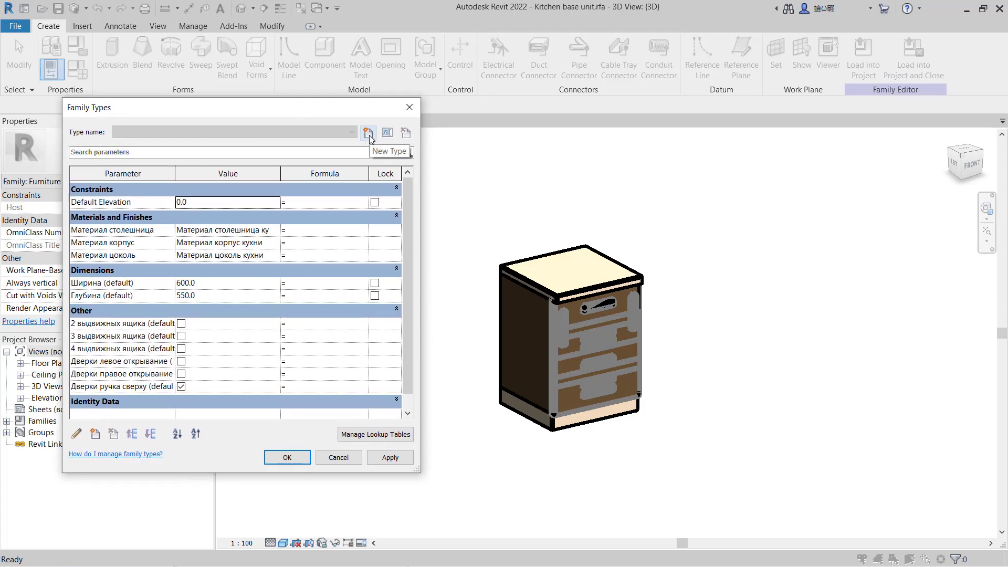
left_click(368, 133)
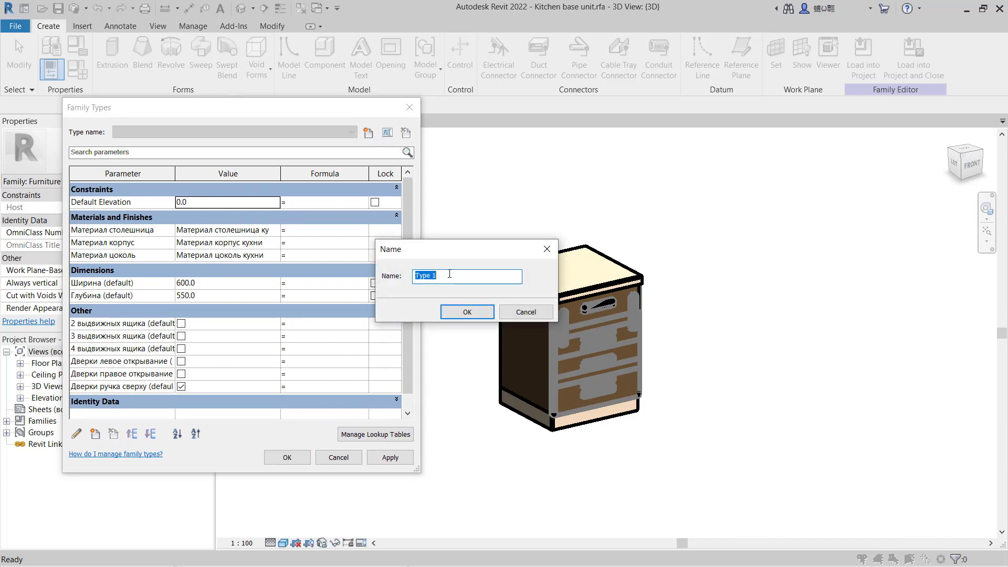
type("550X800")
key("Return")
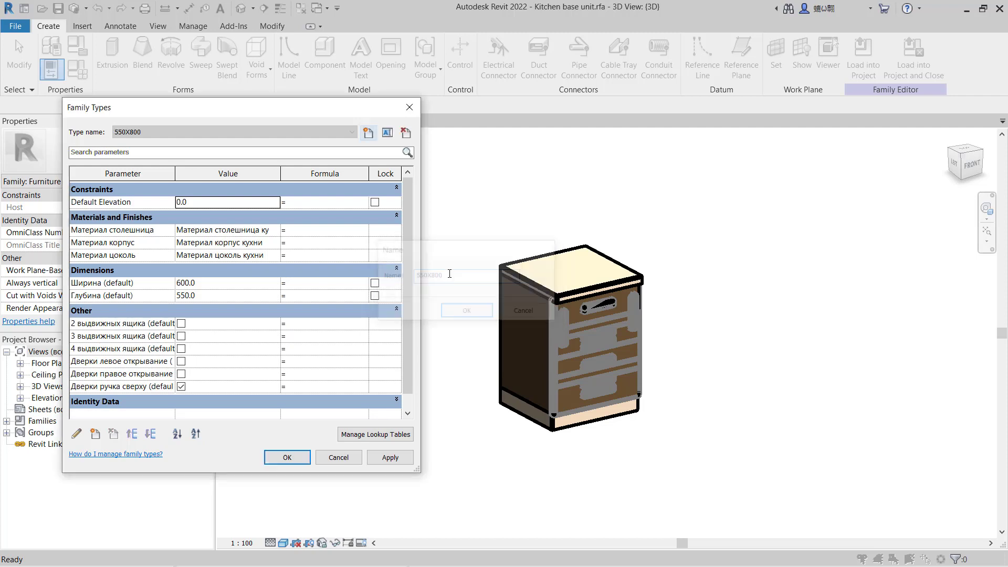
Set the 550X800 width (Ширина) to 800 and depth (Глубина) to 550, then apply.
left_click(210, 287)
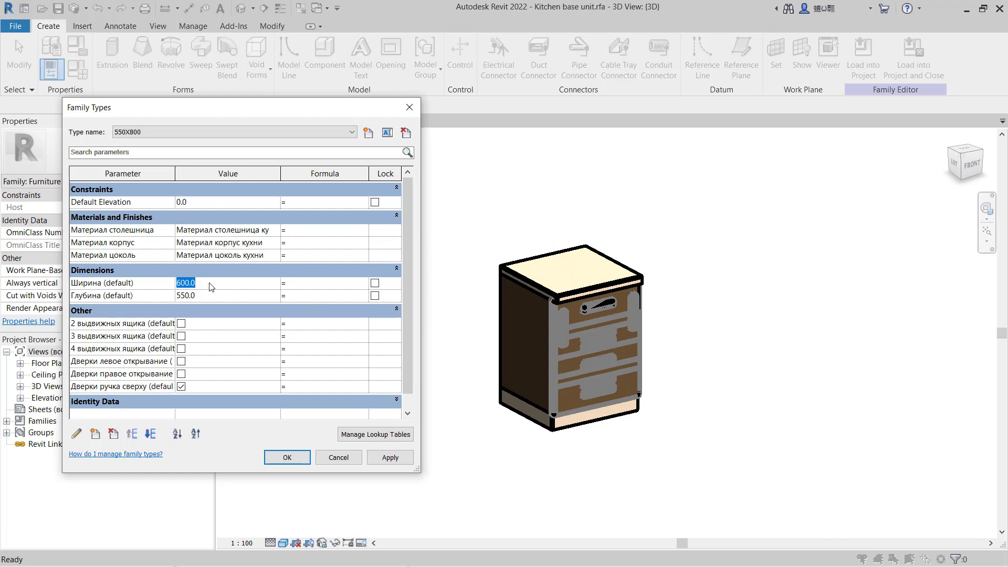
type("800")
left_click(210, 298)
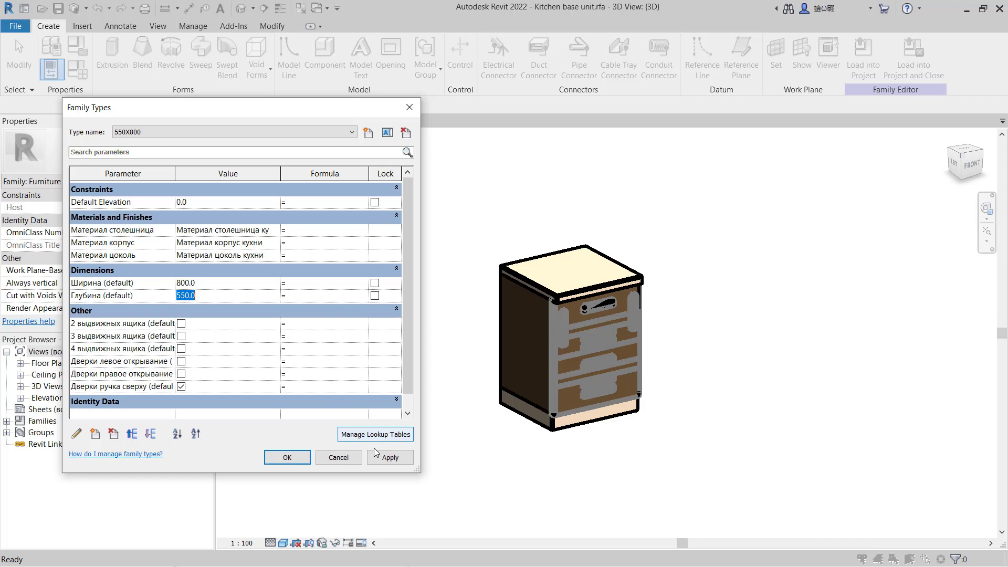
left_click(404, 458)
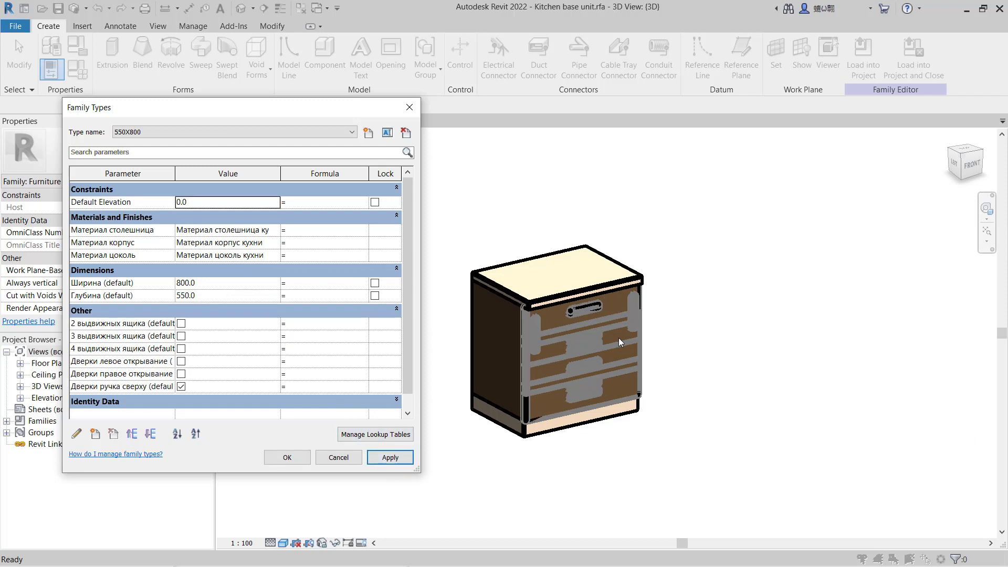
Create another family type named 400X650.
left_click(368, 133)
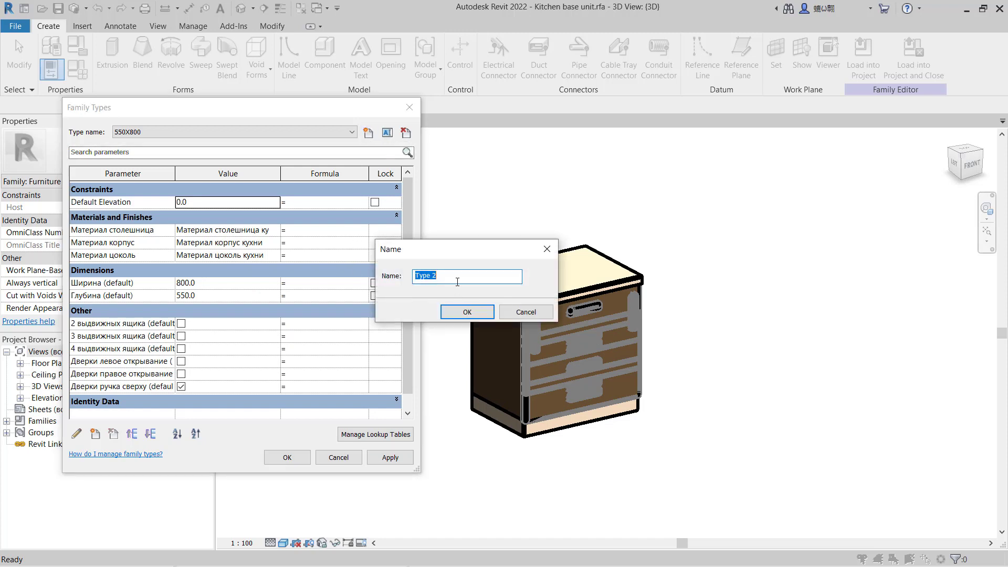
type("400X650")
left_click(467, 312)
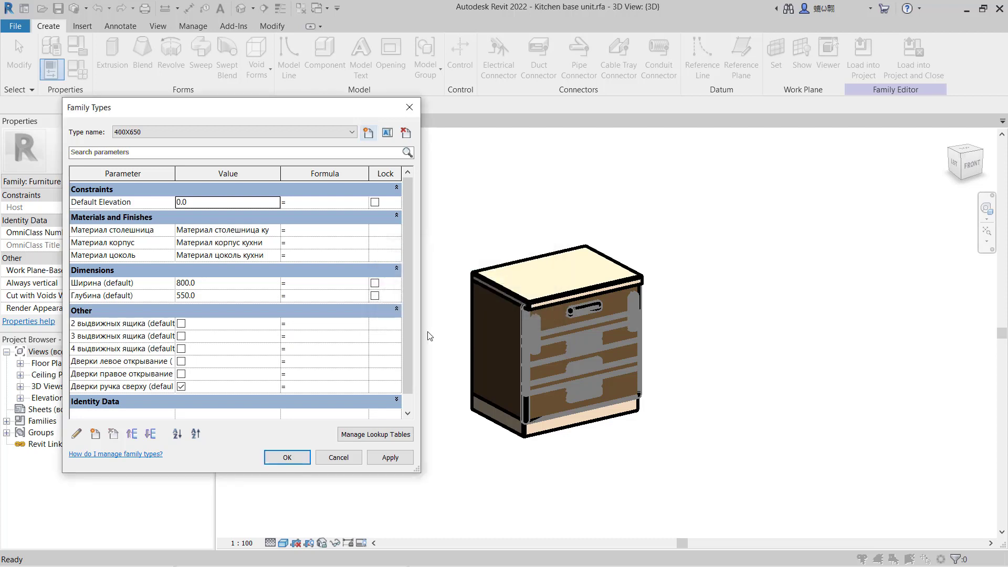
Set the 400X650 width to 650 and depth to 400, apply, and check the type list.
left_click(211, 282)
left_click(211, 296)
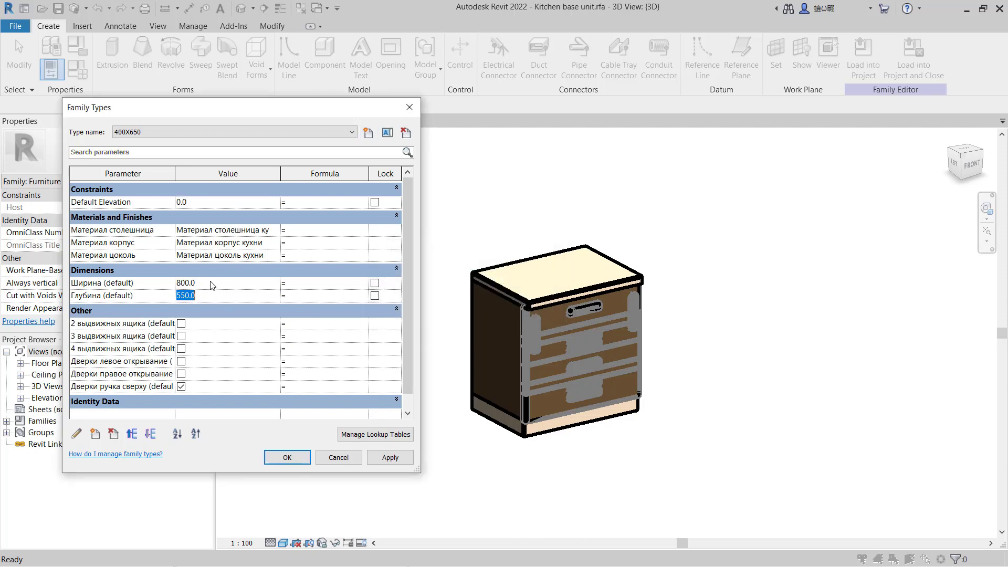
left_click(201, 281)
left_click_drag(194, 281, 177, 281)
type("650")
left_click(196, 293)
type("400")
left_click(390, 457)
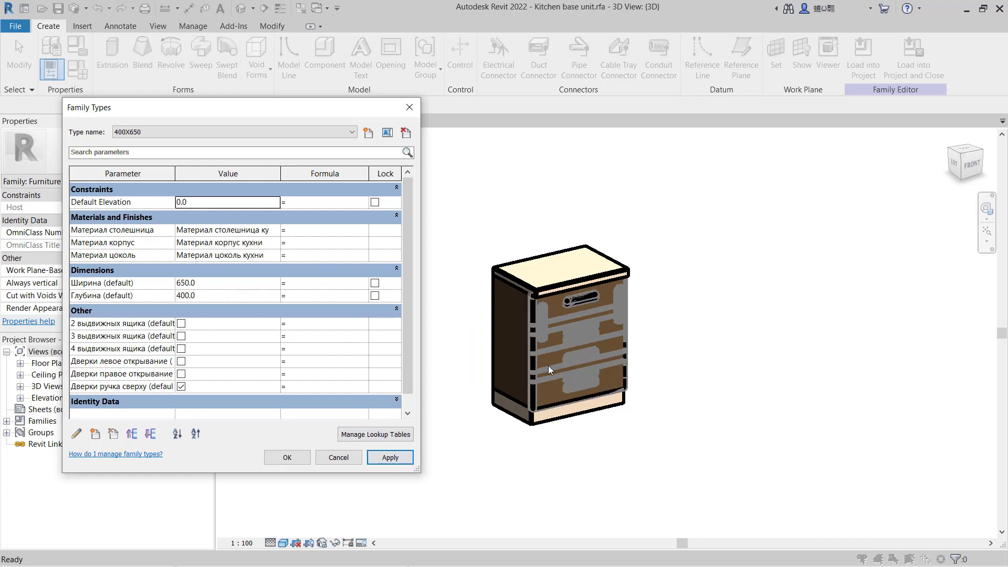
left_click(137, 132)
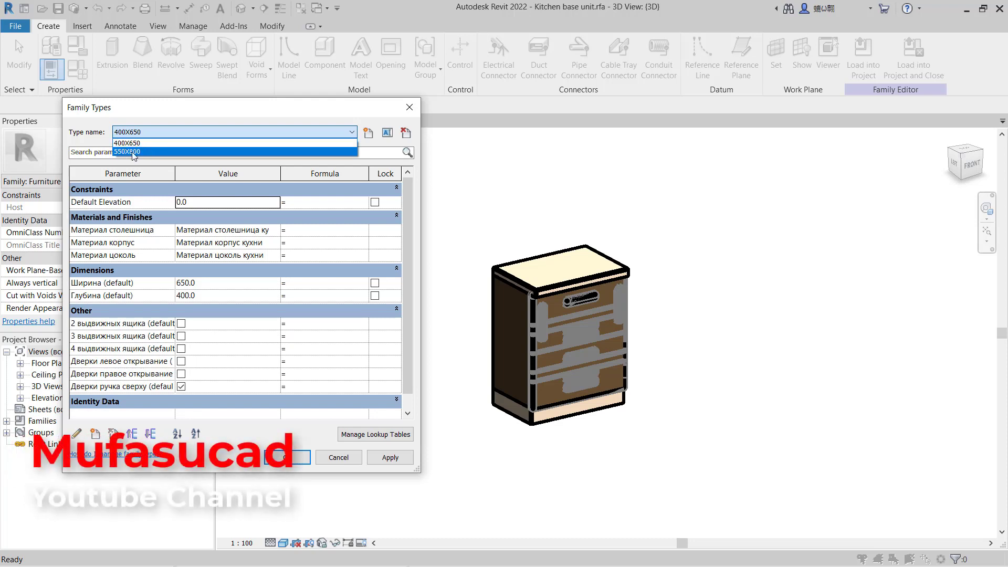
Close Family Types keeping 400X650 and export the types to Kitchen base unit.txt in Downloads.
left_click(248, 460)
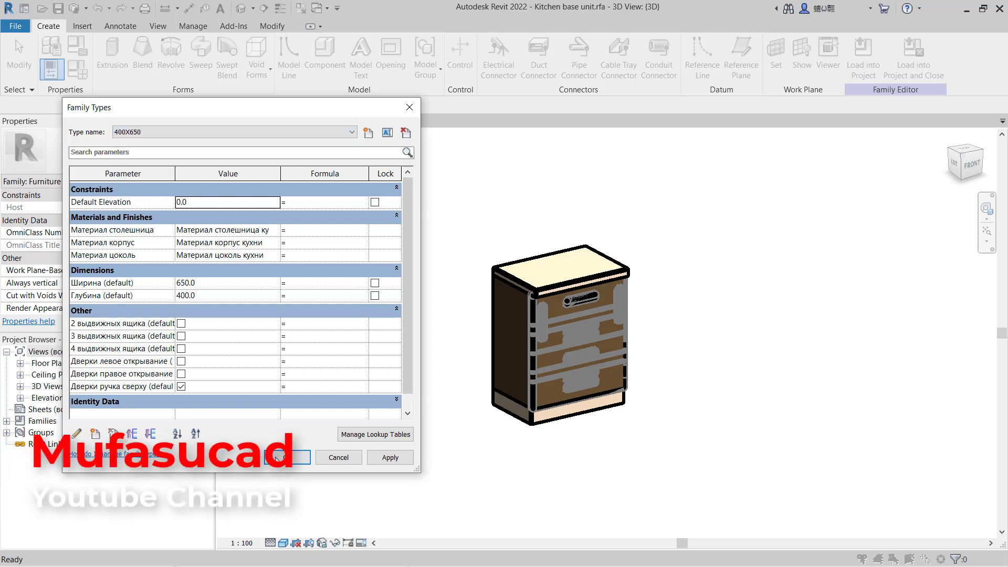
left_click(277, 458)
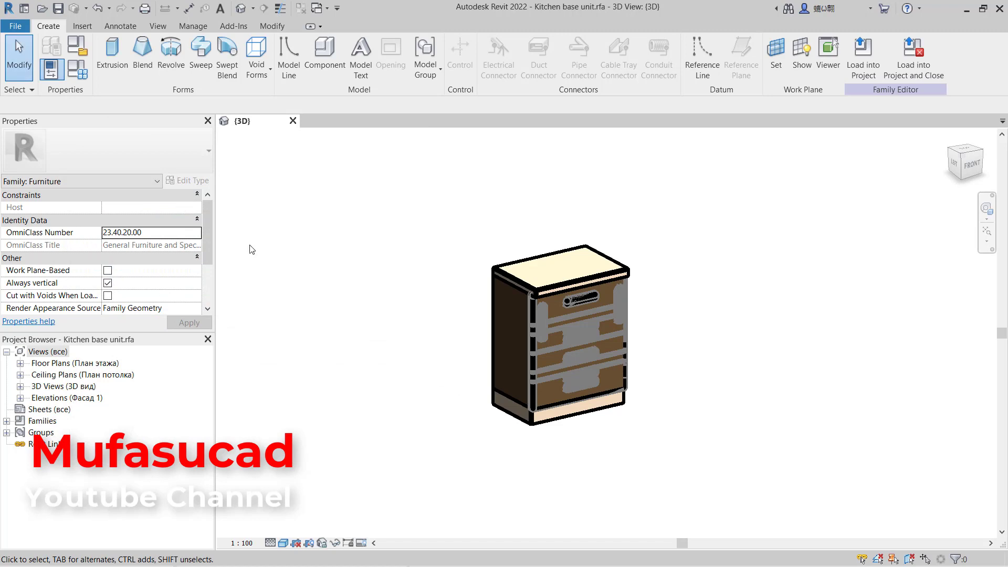
left_click(15, 25)
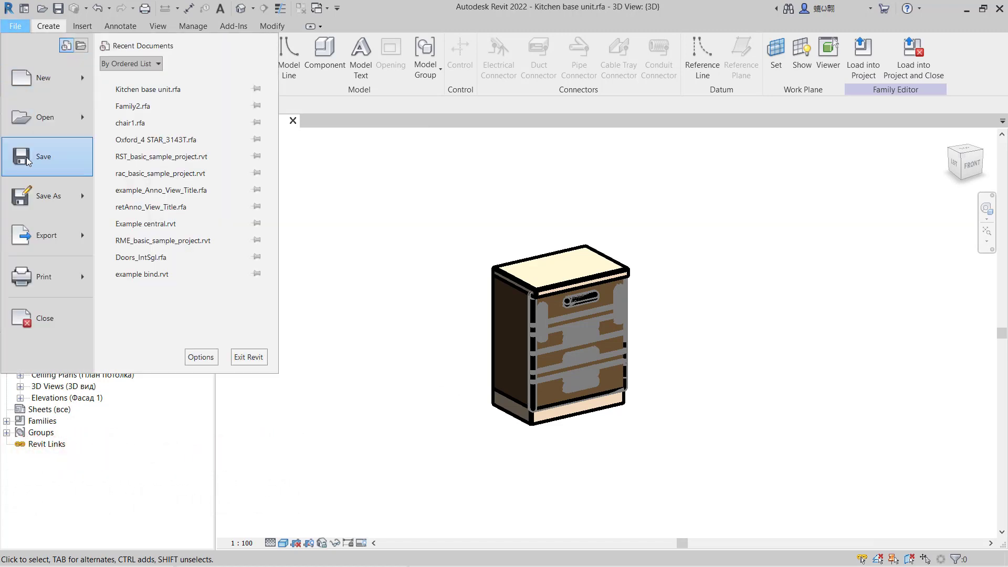
mouse_move(44, 235)
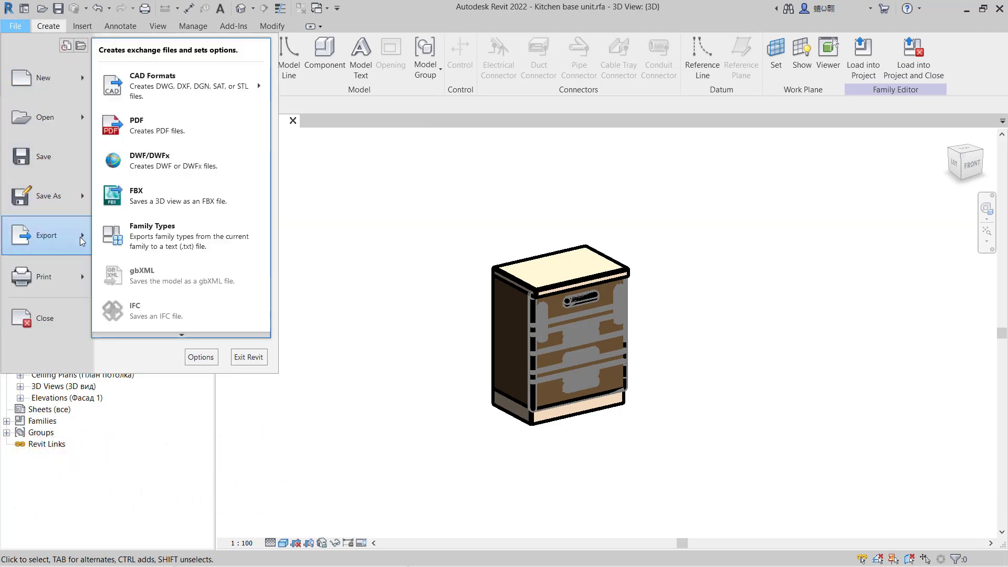
left_click(168, 237)
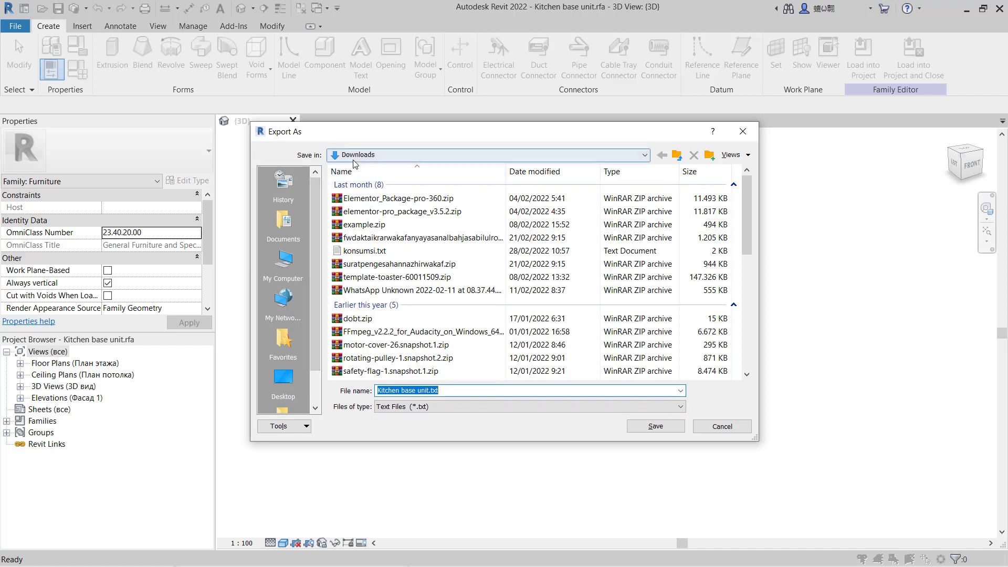
left_click(655, 426)
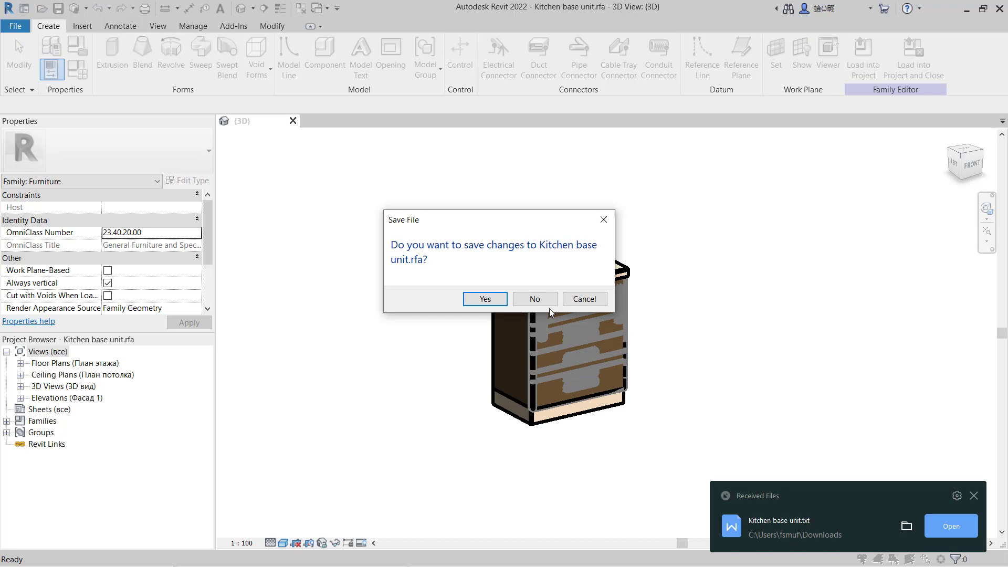
Close the family without saving and create a new project from the Construction Template.
left_click(535, 299)
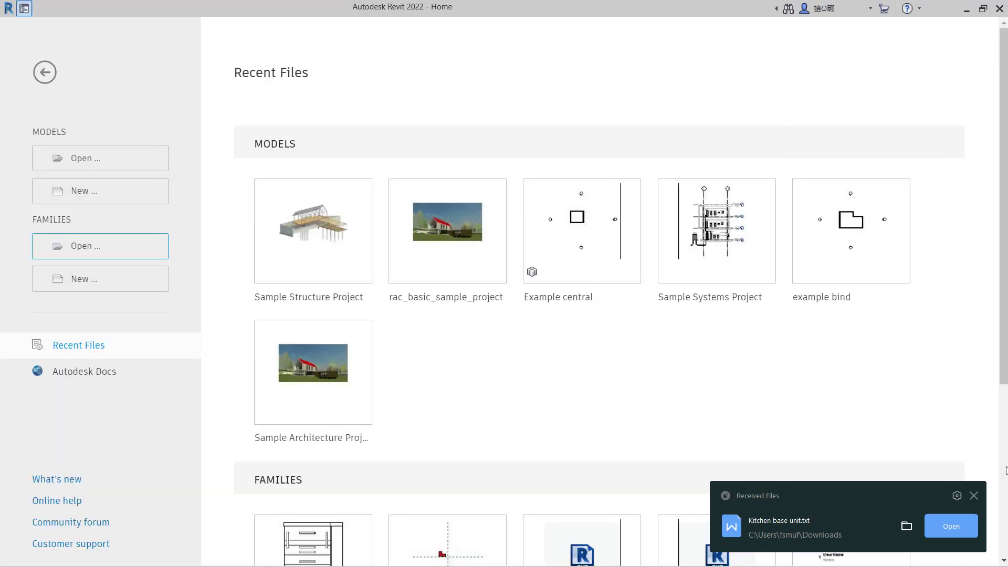
left_click(974, 496)
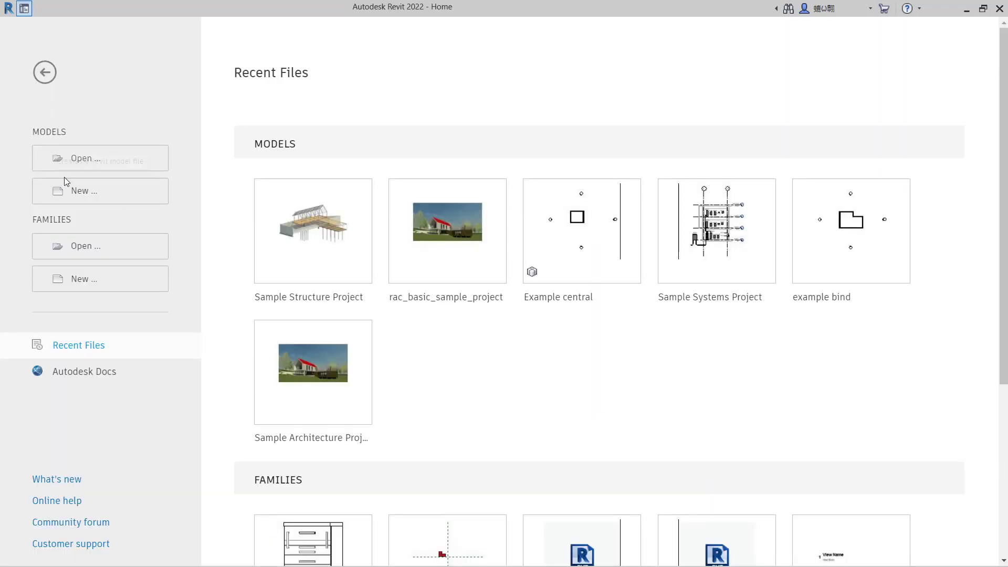
left_click(84, 194)
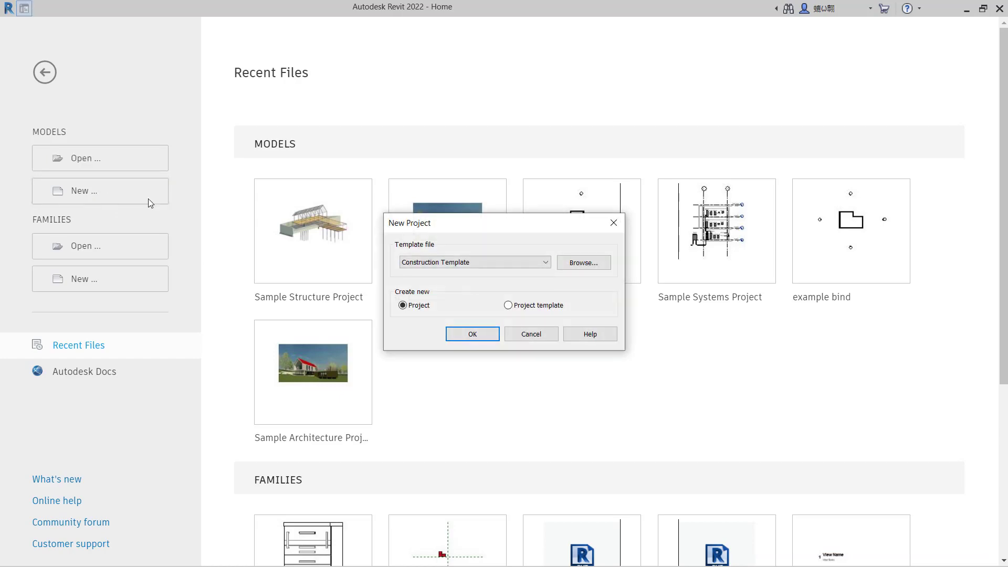
left_click(475, 335)
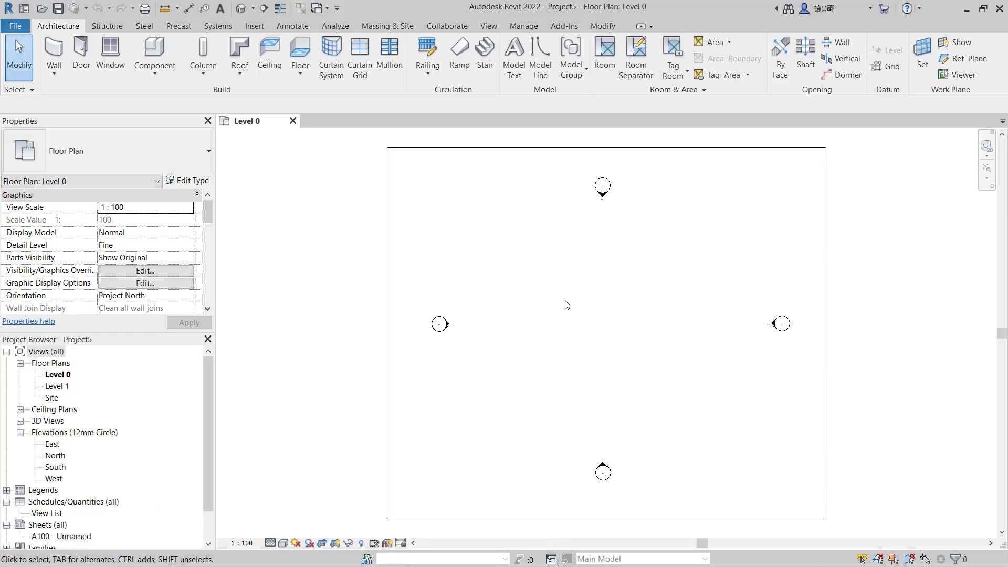
left_click(154, 52)
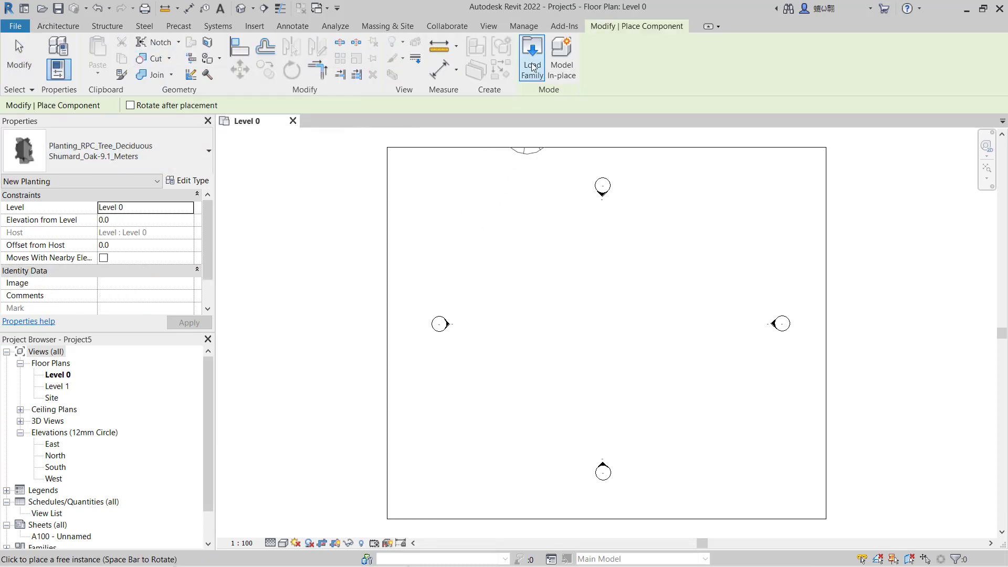
Load Kitchen base unit.rfa from Downloads, selecting both the 550X800 and 400X650 types.
left_click(532, 58)
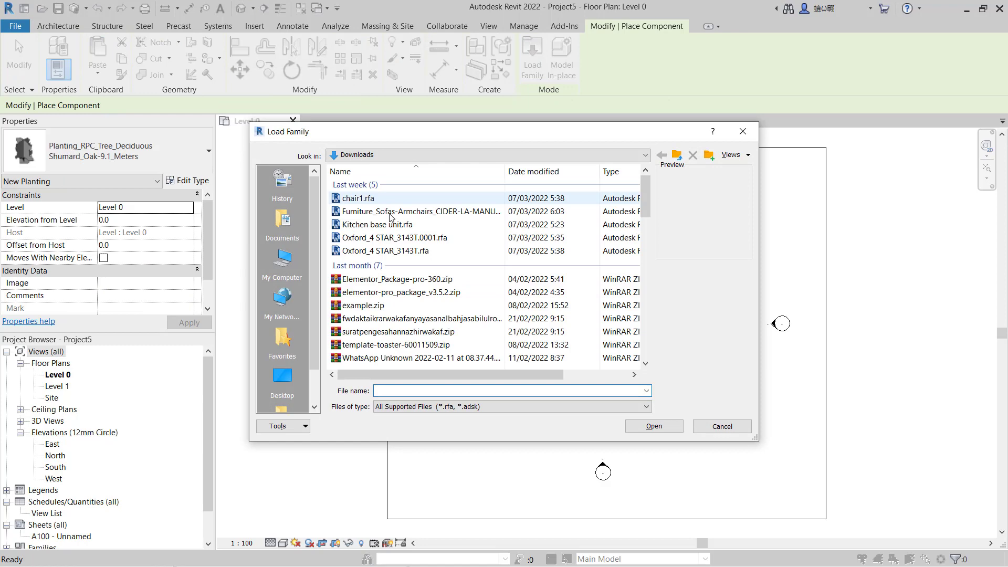
left_click(383, 226)
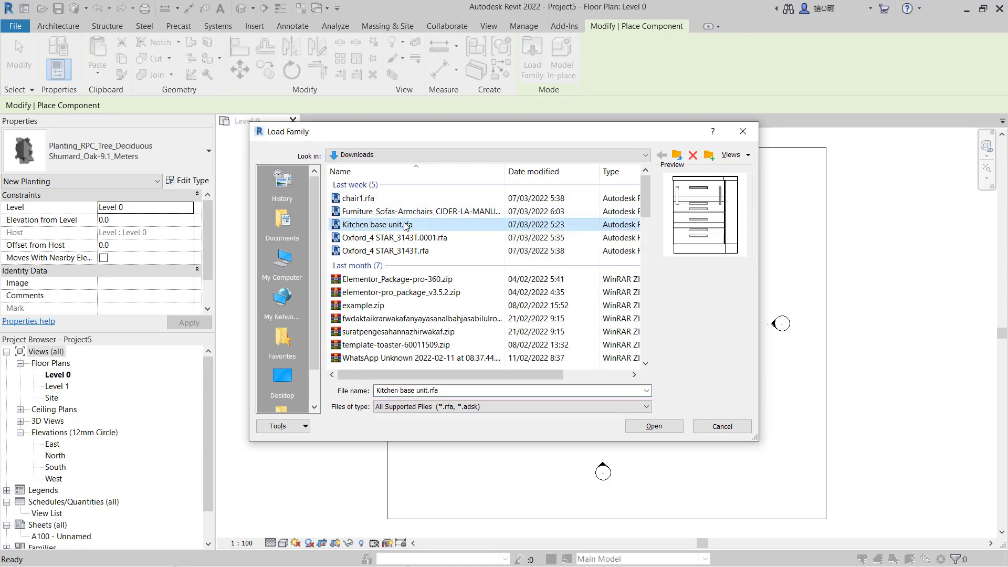
left_click(641, 427)
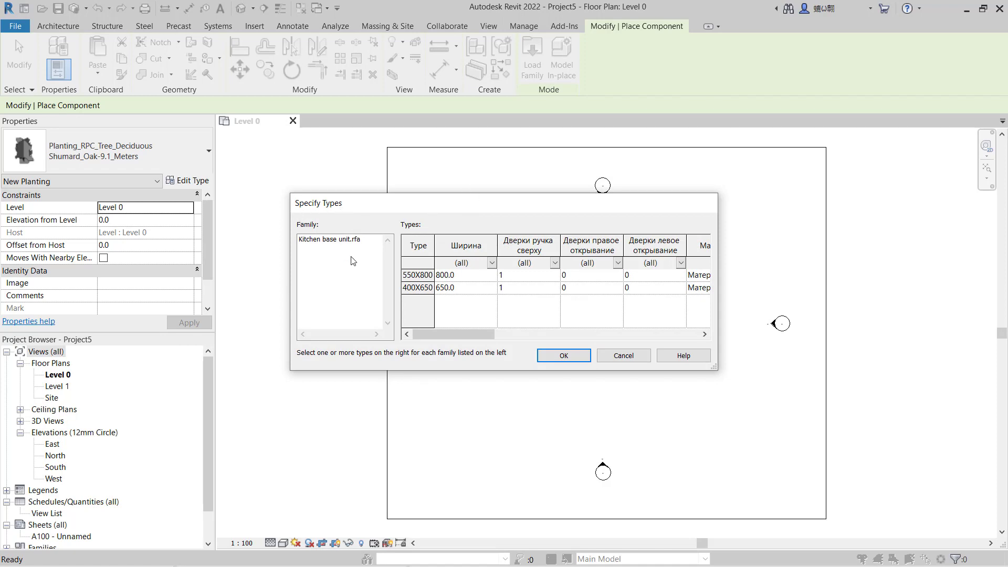
left_click(356, 242)
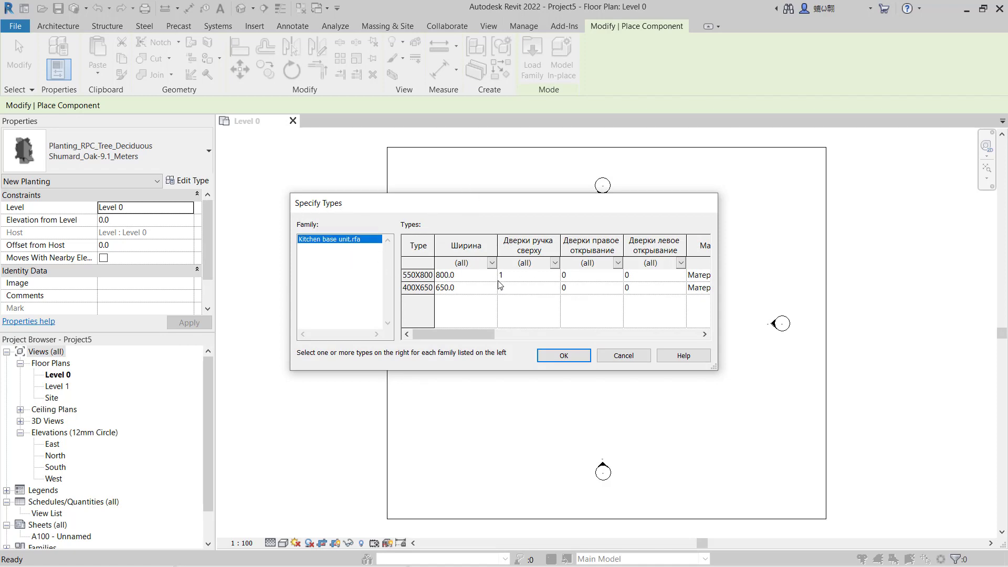
left_click(421, 273)
left_click(426, 287, "shift")
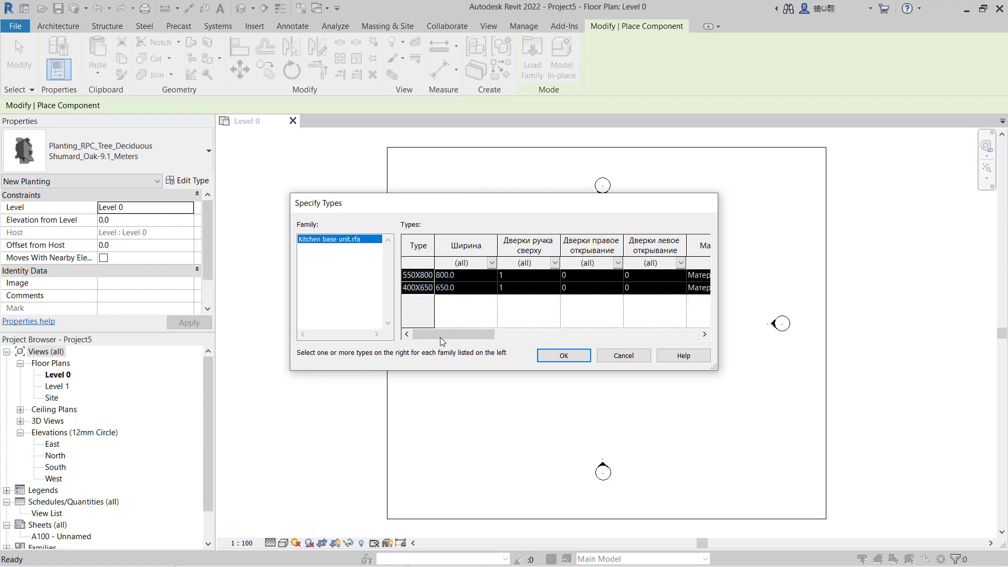
left_click(563, 355)
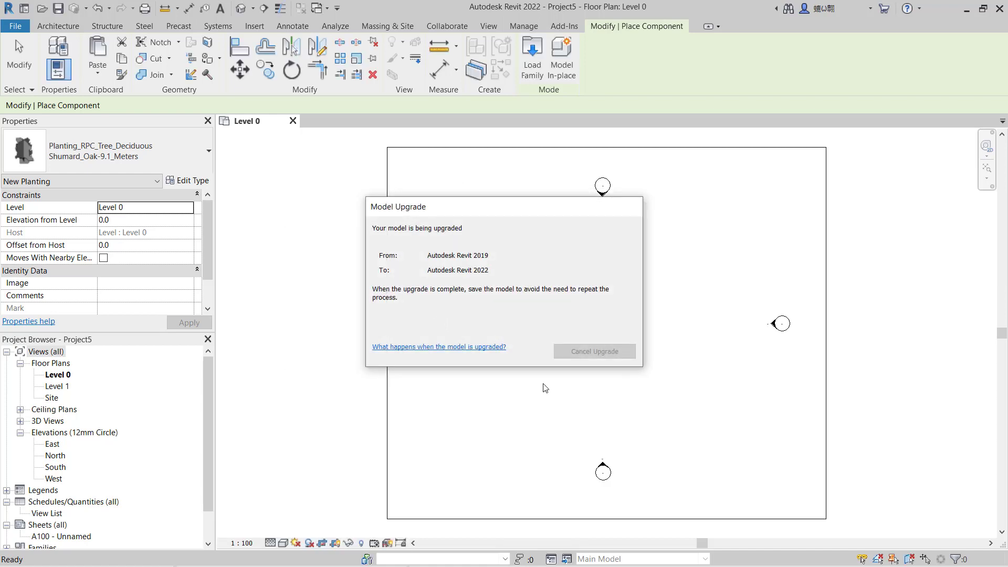
Place a 400X650 kitchen base unit near the plan centre and a 550X800 unit beside it.
left_click(210, 159)
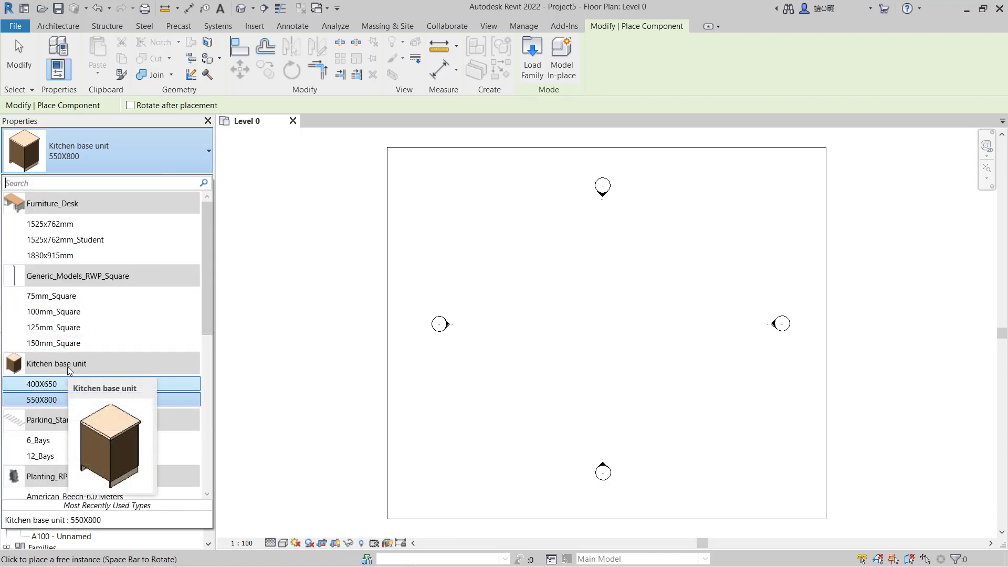
left_click(67, 385)
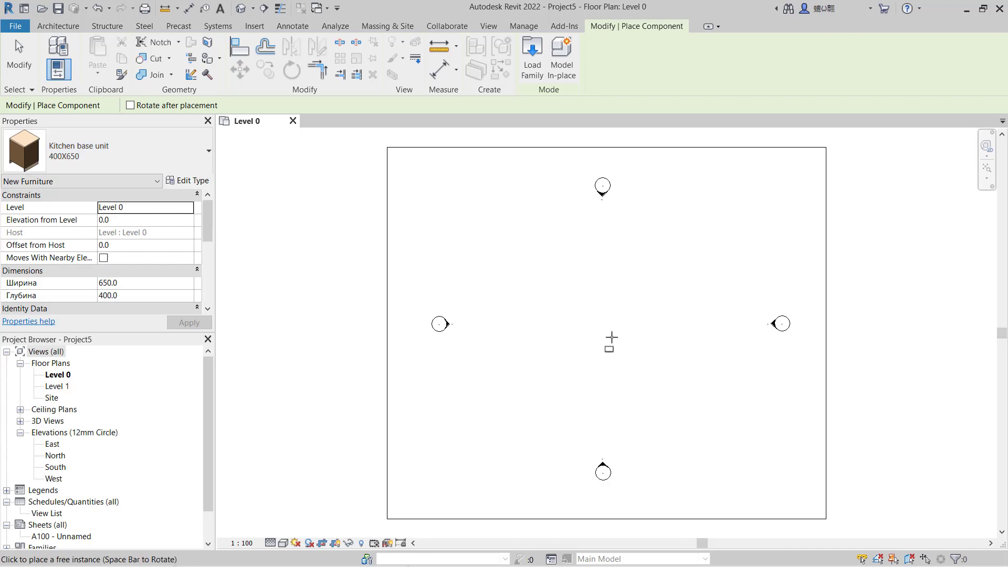
left_click(581, 312)
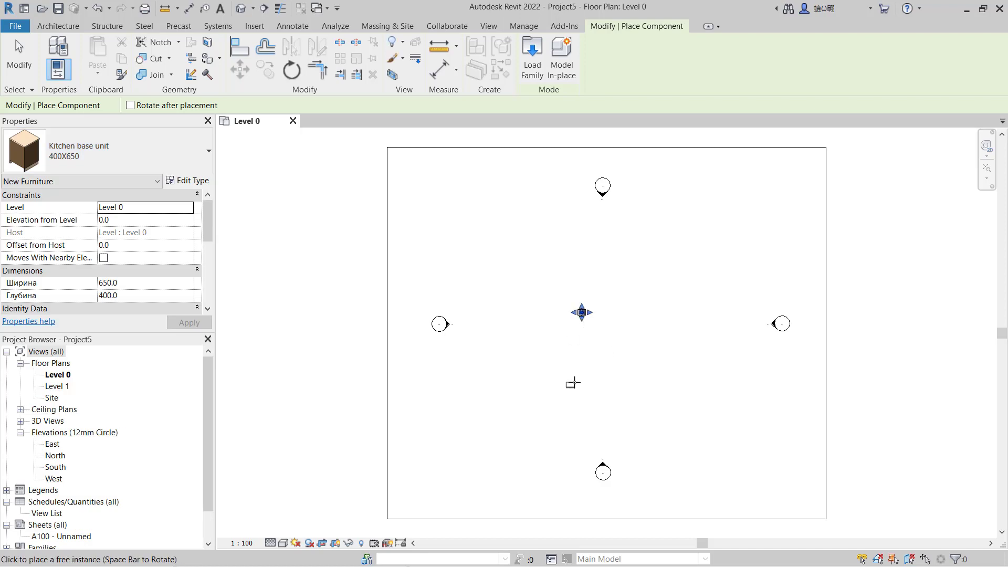
left_click(106, 158)
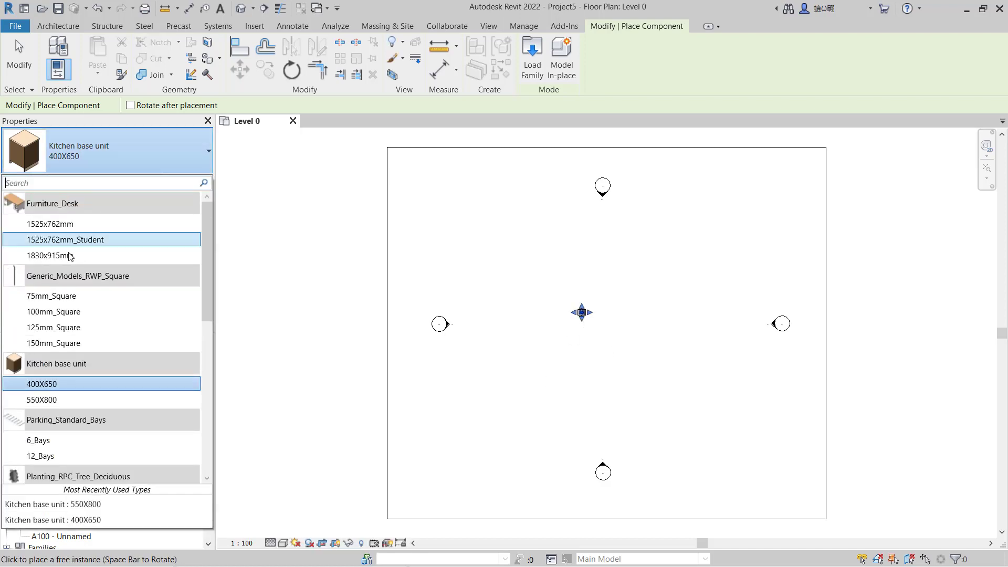
left_click(43, 401)
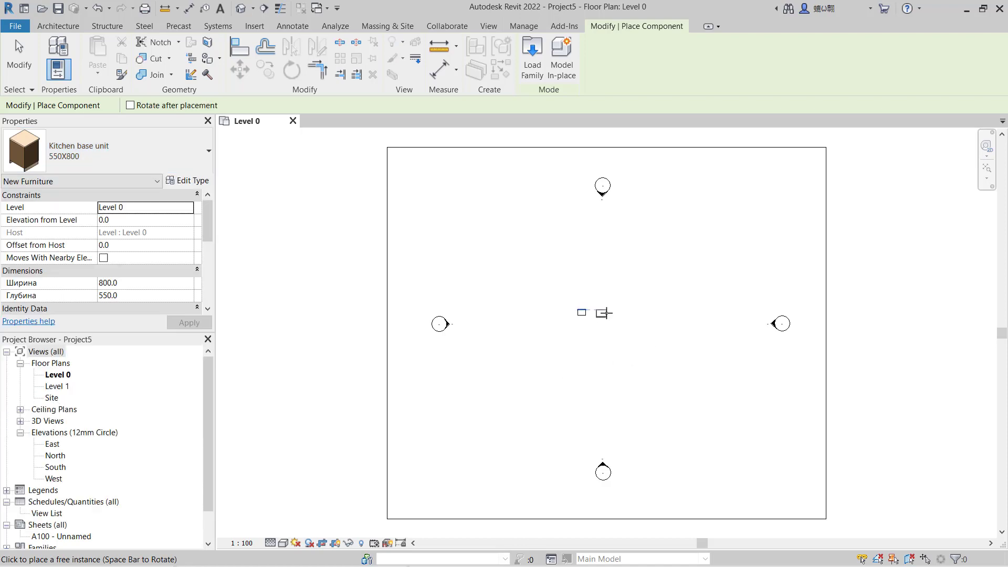
left_click(603, 313)
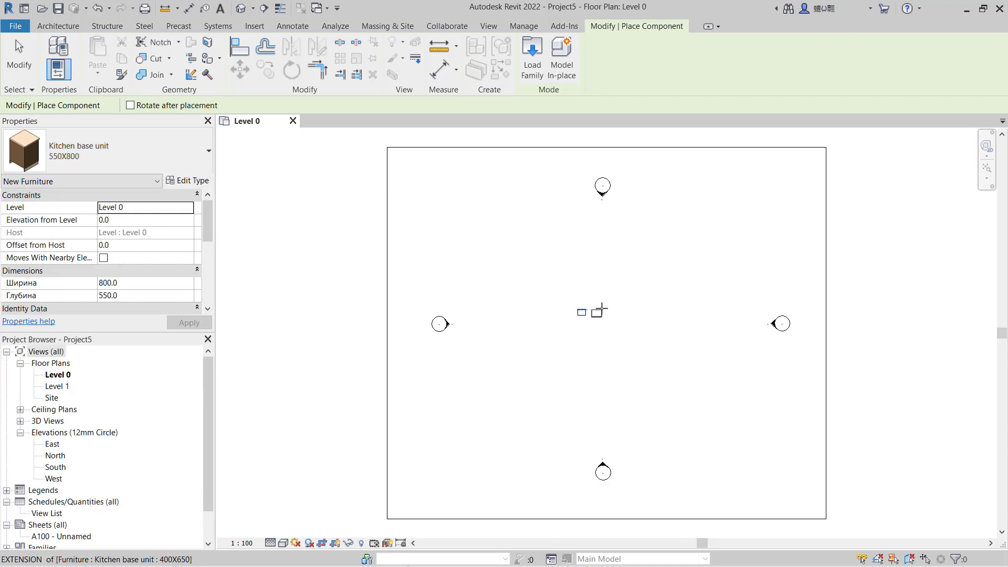
Show the two placed cabinets in the default 3D view and end placement.
left_click(240, 9)
scroll(649, 304, "up", 6)
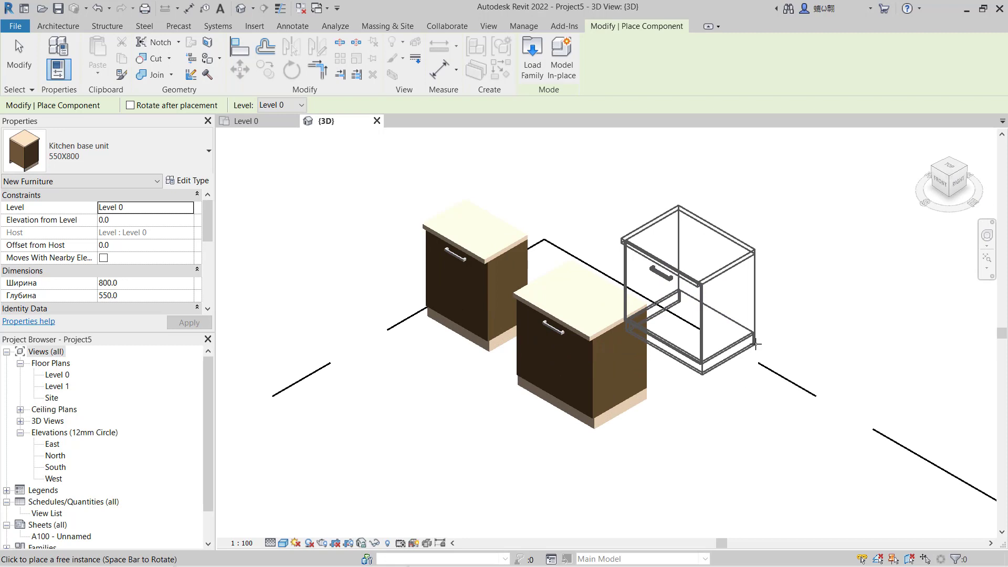
key("Escape")
key("Escape")
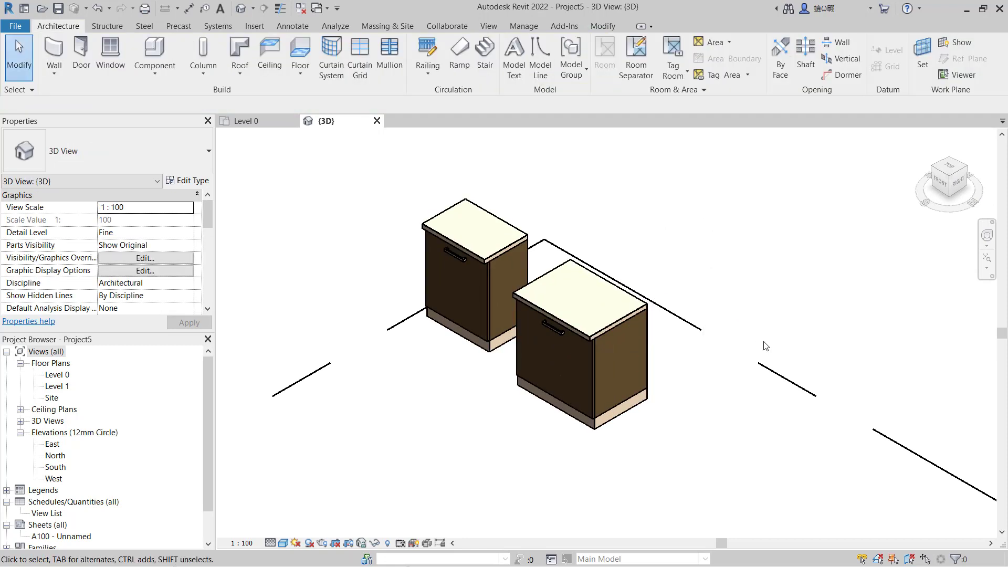